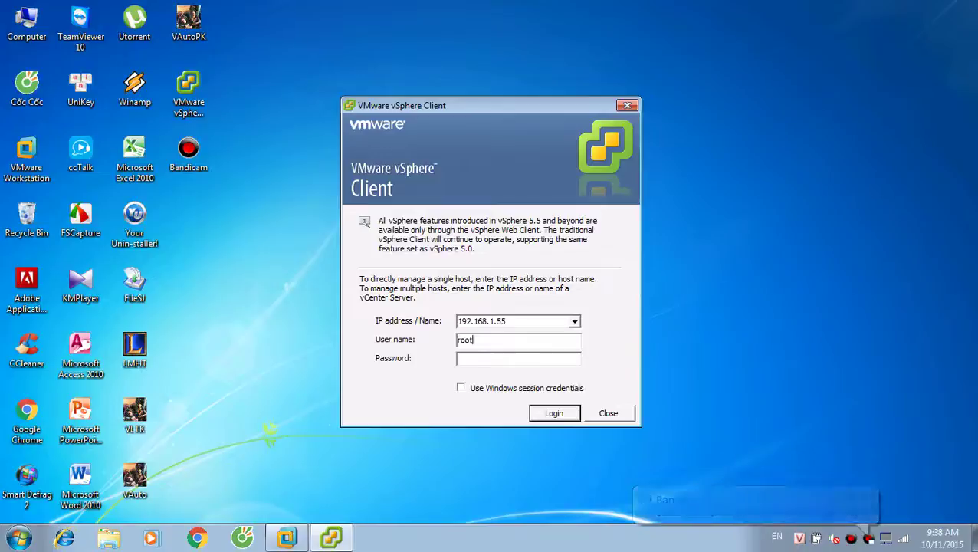
Step: Enter the root account's password and log in to the host at 192.168.1.55
{"action": "key", "text": "Tab"}
{"action": "type", "text": "*******"}
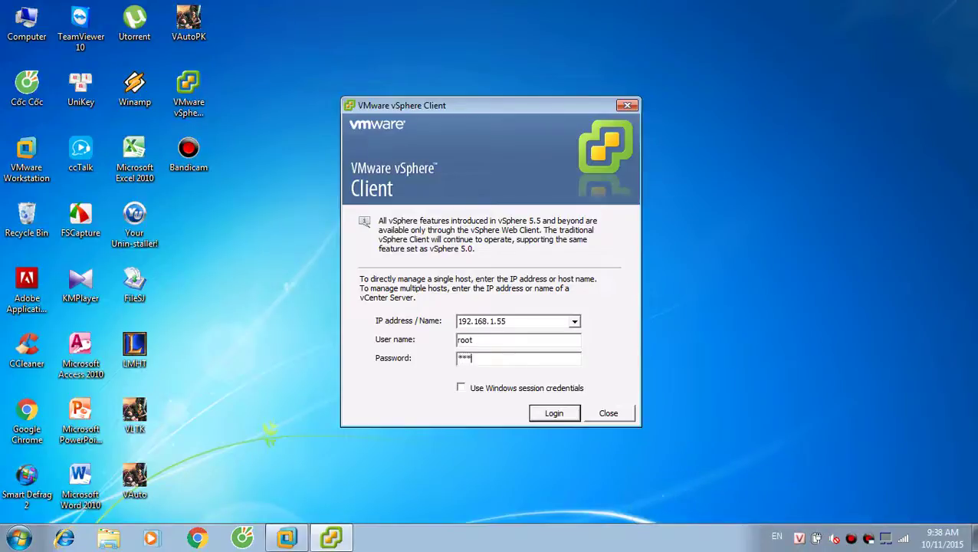
{"action": "key", "text": "Return"}
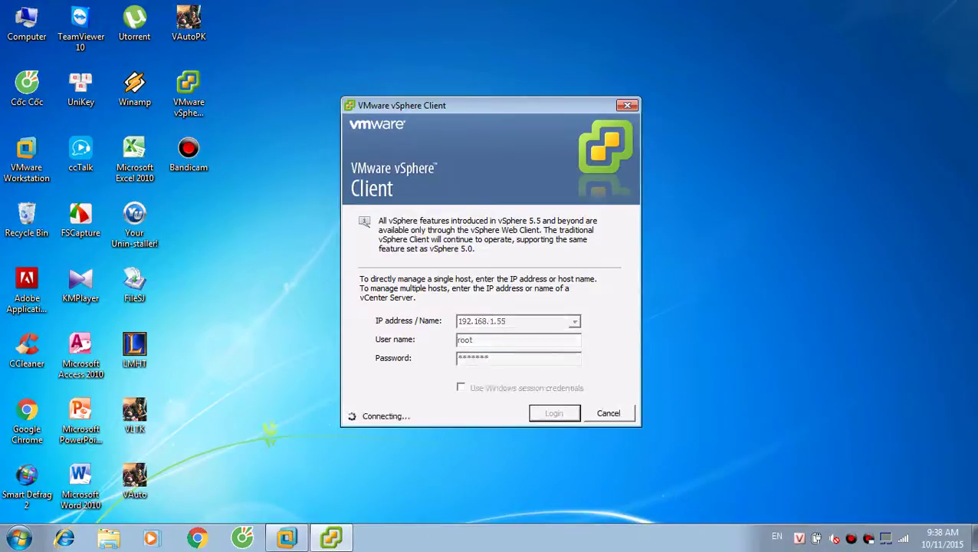
Step: Install the host's SSL certificate while ignoring the security warning, and dismiss the evaluation license notice
{"action": "left_click", "coordinate": [320, 343]}
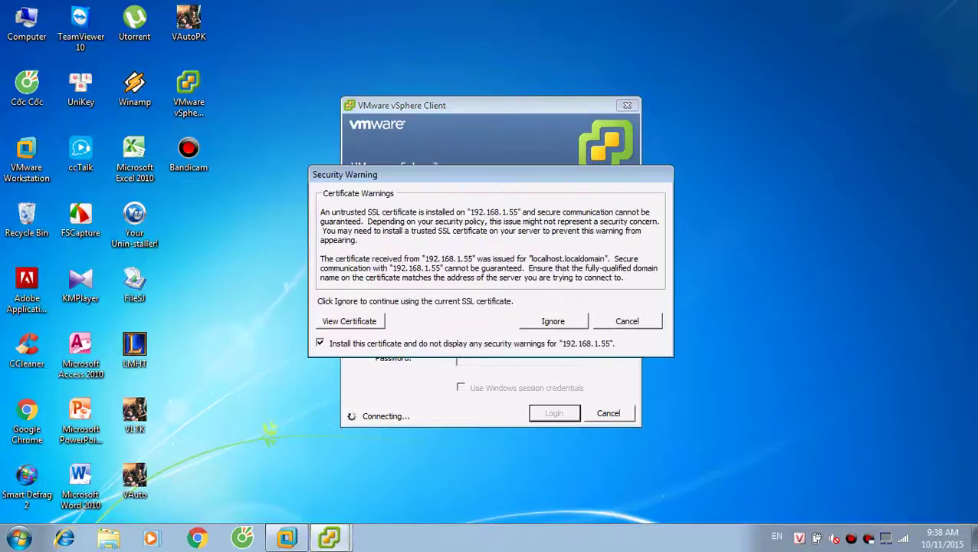
{"action": "left_click", "coordinate": [552, 321]}
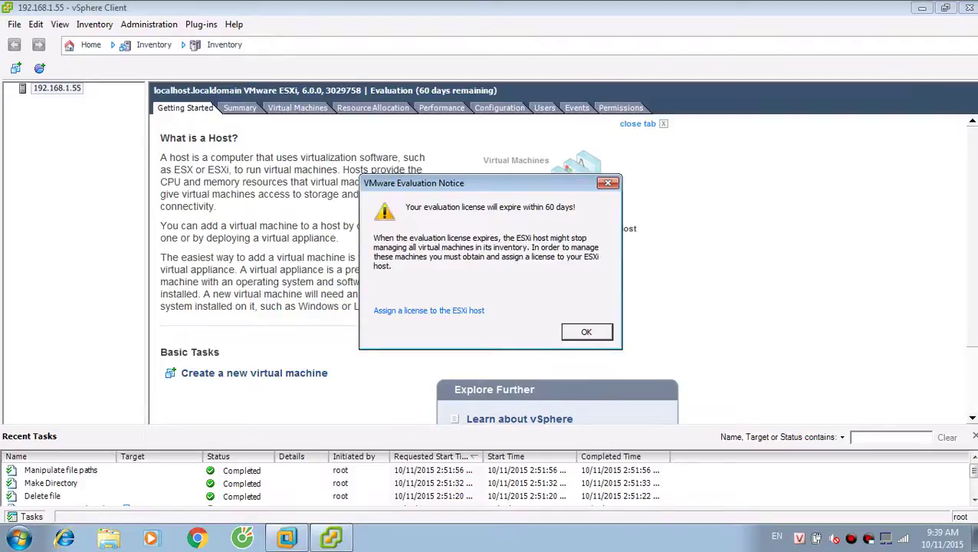
{"action": "key", "text": "Return"}
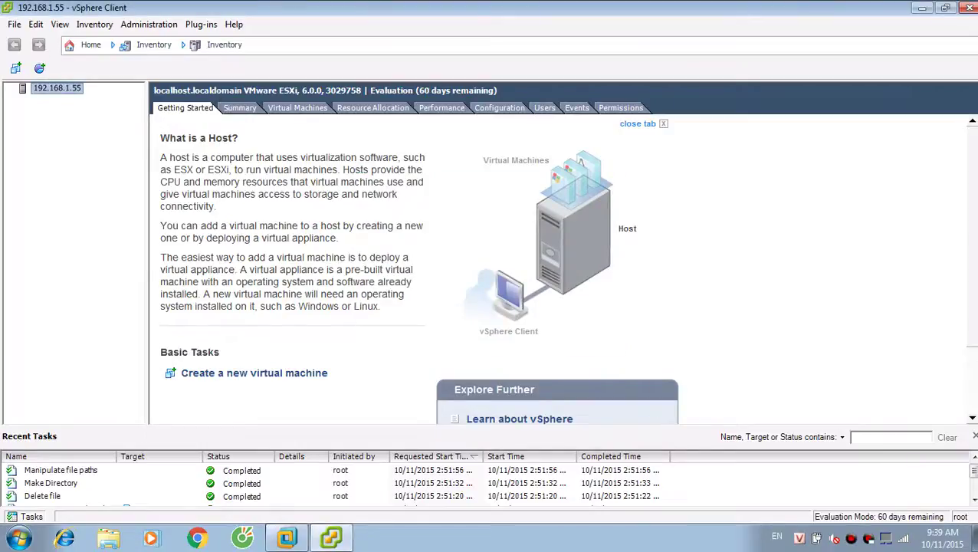
Step: Start a new virtual machine on host 192.168.1.55 with the Custom configuration and name it Srv2003
{"action": "right_click", "coordinate": [59, 92]}
{"action": "key", "text": "Return"}
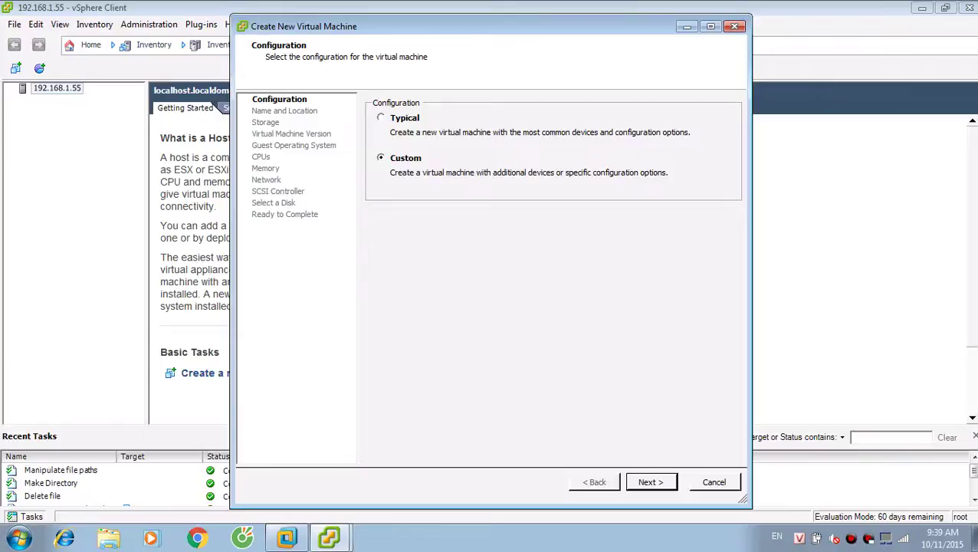
{"action": "key", "text": "Return"}
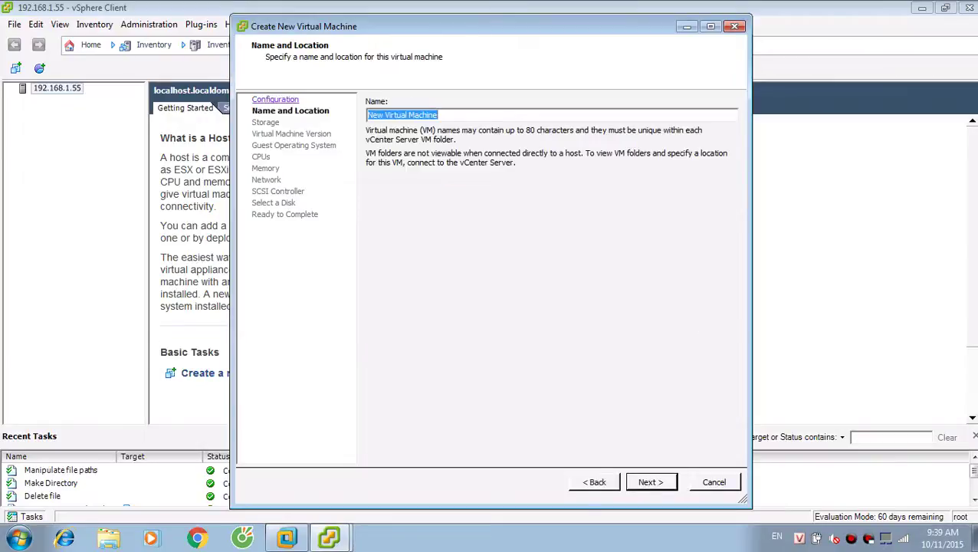
{"action": "type", "text": "S"}
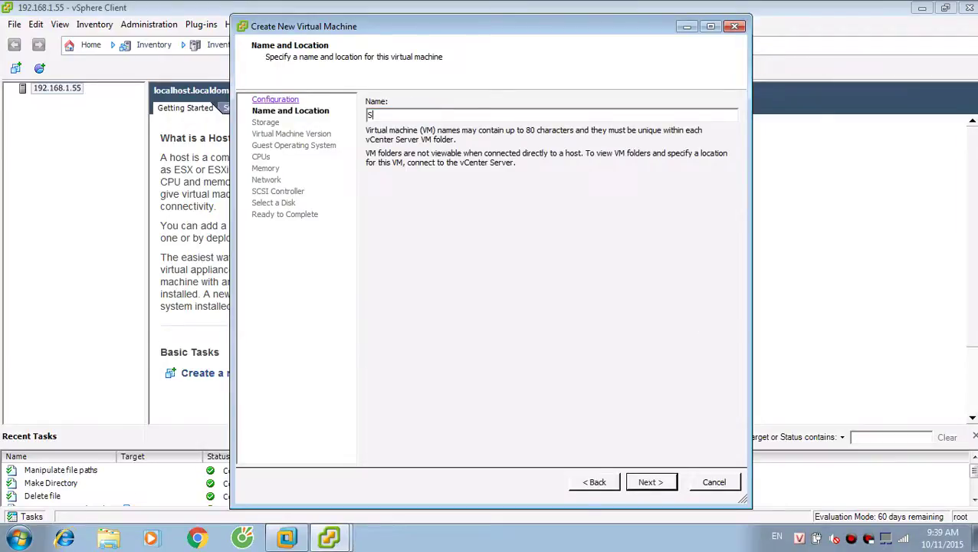
{"action": "type", "text": "rv2003"}
{"action": "key", "text": "Return"}
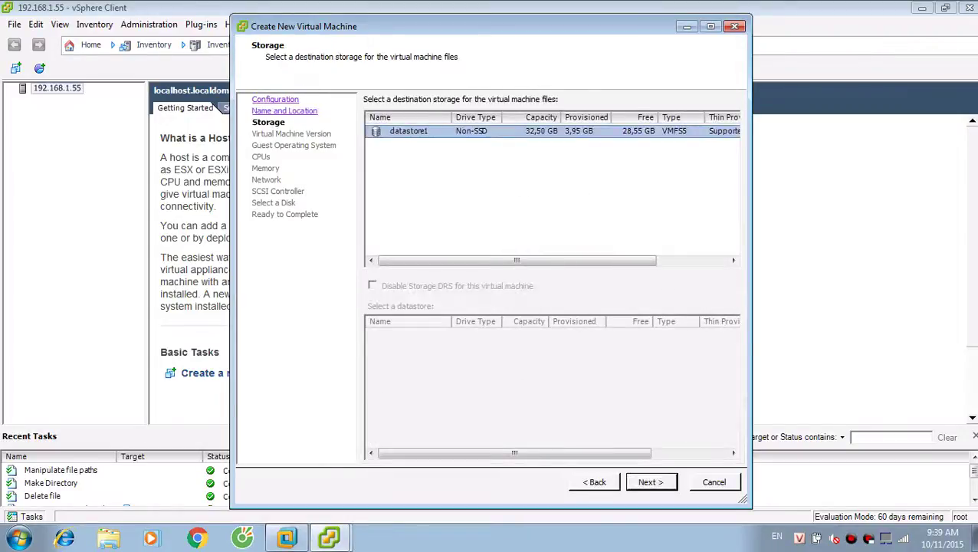
Step: Store the virtual machine files on datastore1 and keep virtual machine version 11
{"action": "mouse_move", "coordinate": [517, 260]}
{"action": "left_mouse_down"}
{"action": "mouse_move", "coordinate": [586, 260]}
{"action": "mouse_move", "coordinate": [517, 260]}
{"action": "left_mouse_up"}
{"action": "key", "text": "Return"}
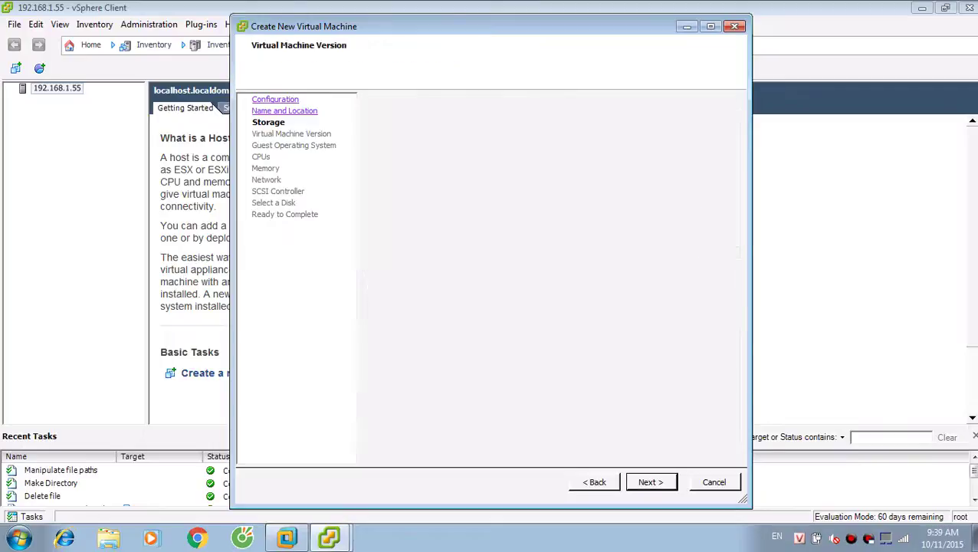
{"action": "key", "text": "Return"}
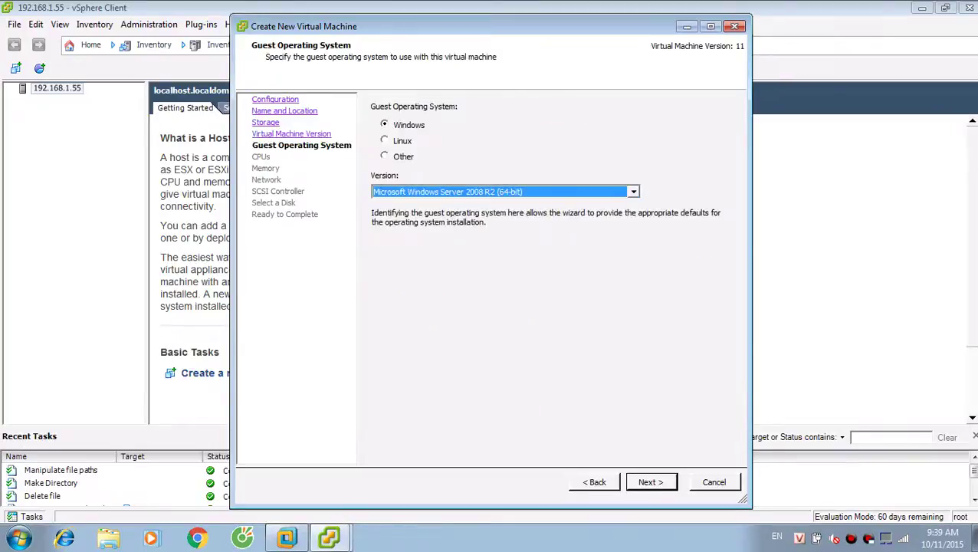
Step: Set the guest operating system to Microsoft Windows Server 2003 (64-bit)
{"action": "left_click", "coordinate": [634, 191]}
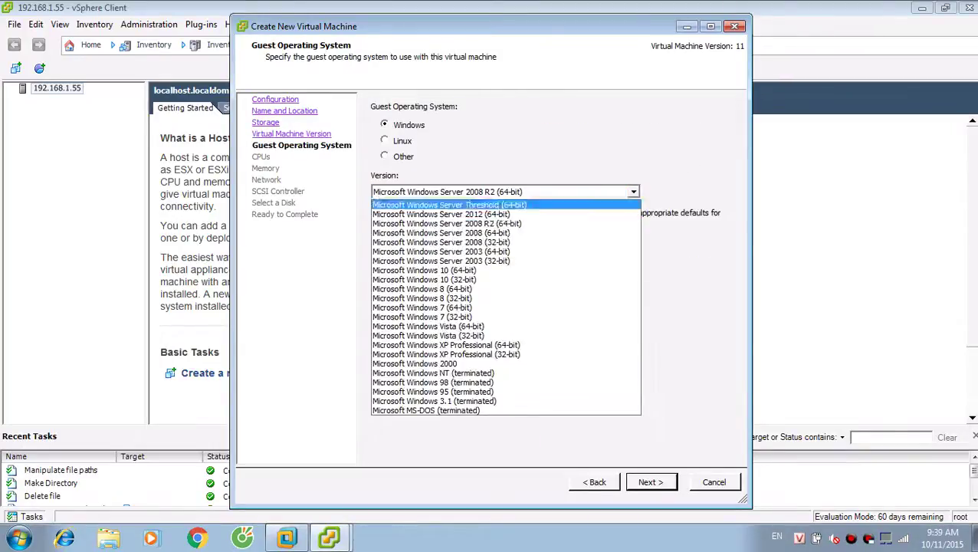
{"action": "key", "text": "Up"}
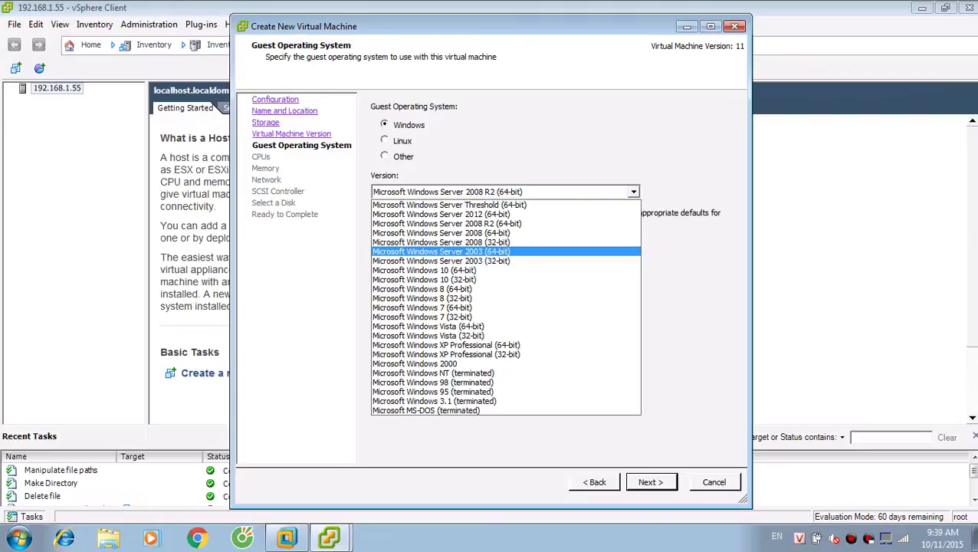
{"action": "key", "text": "Return"}
{"action": "key", "text": "Return"}
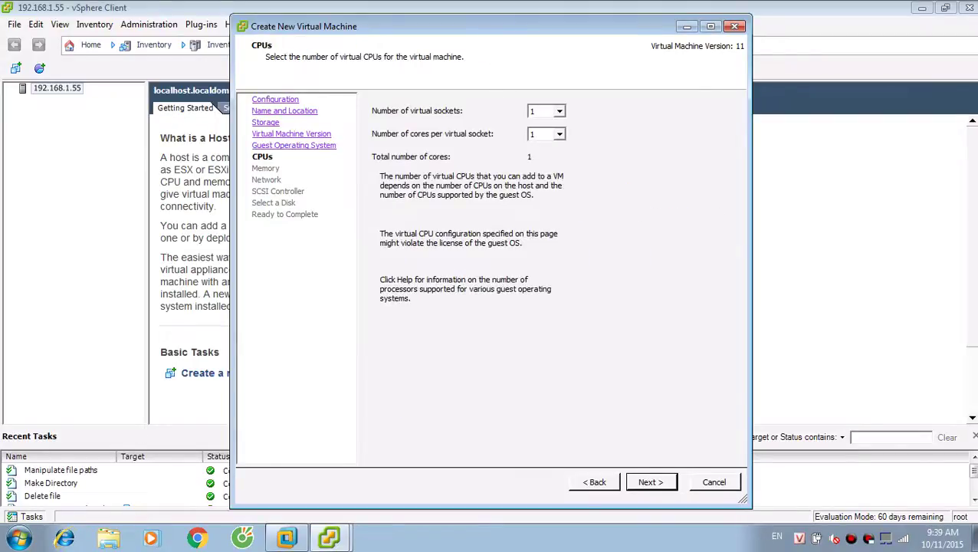
Step: Keep one virtual socket with one core, set the memory size to 3 GB and accept the default network settings
{"action": "key", "text": "Return"}
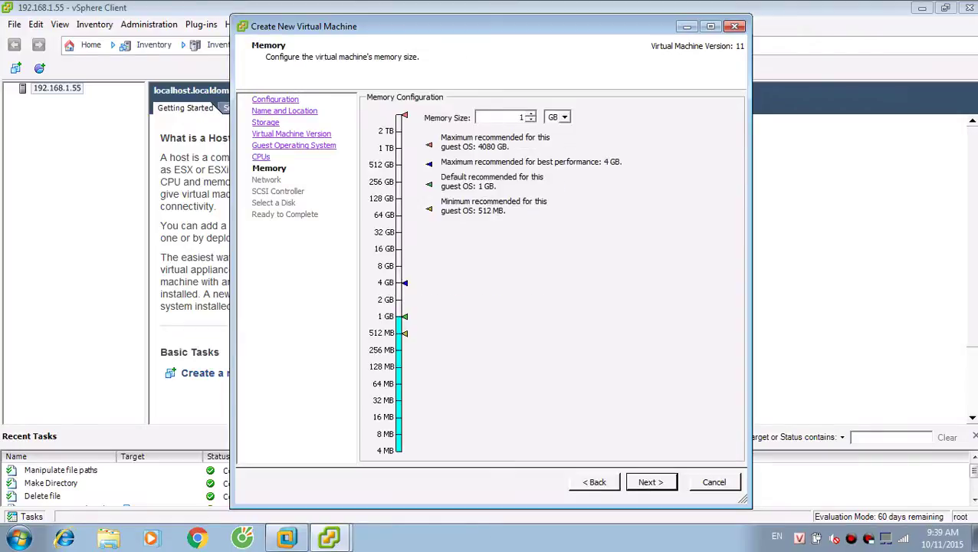
{"action": "double_click", "coordinate": [520, 116]}
{"action": "type", "text": "3"}
{"action": "key", "text": "Return"}
{"action": "key", "text": "Return"}
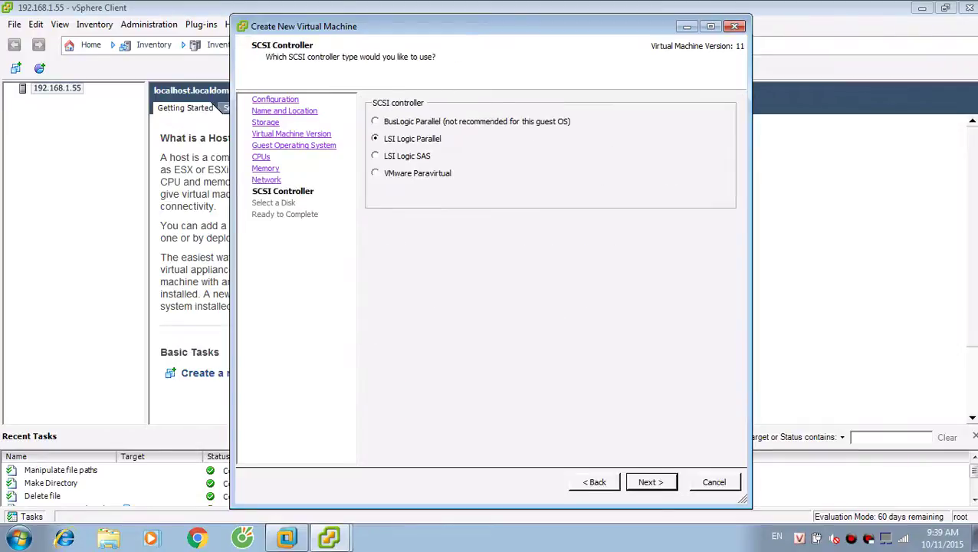
Step: Keep the LSI Logic Parallel controller and create a new 4 GB Thick Provision Lazy Zeroed disk on SCSI (0:0)
{"action": "key", "text": "Return"}
{"action": "key", "text": "Return"}
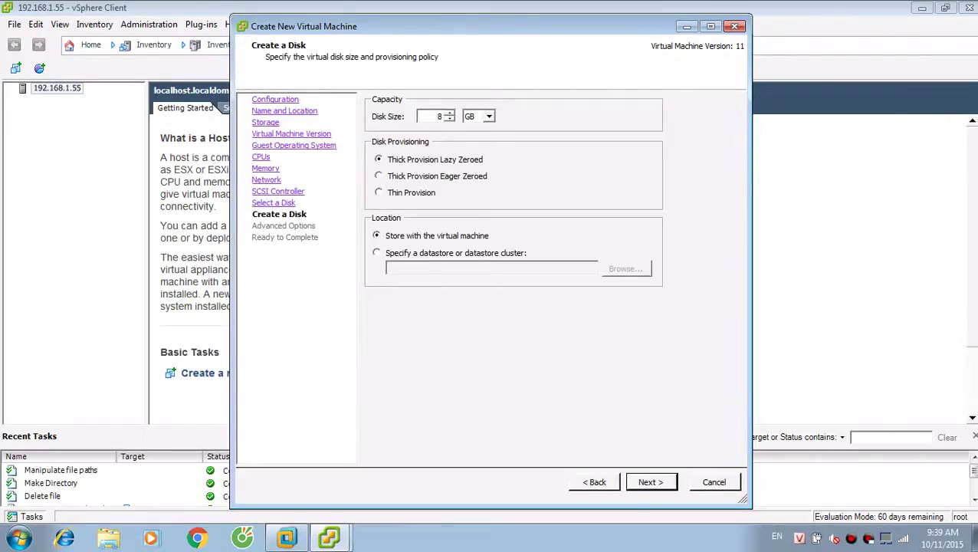
{"action": "type", "text": "4"}
{"action": "key", "text": "Return"}
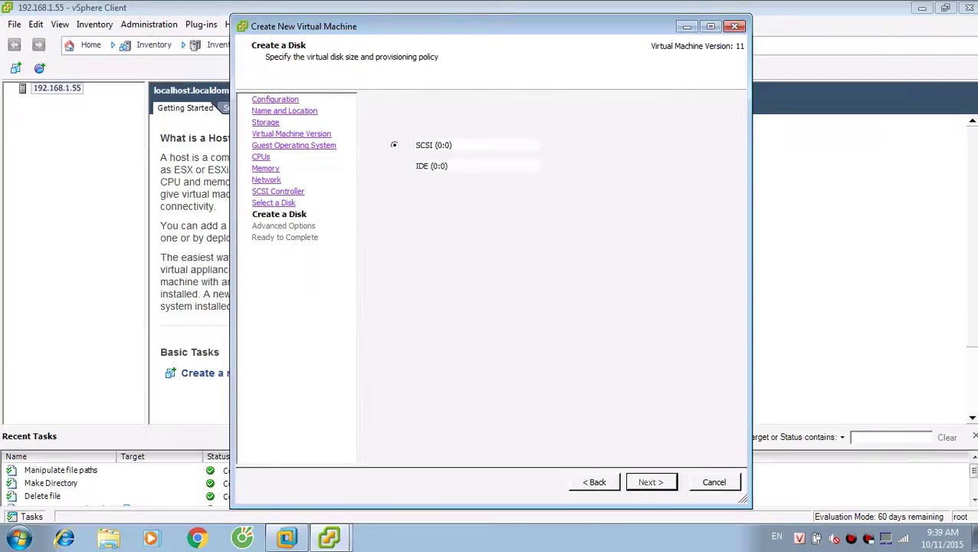
{"action": "key", "text": "Return"}
{"action": "key", "text": "Return"}
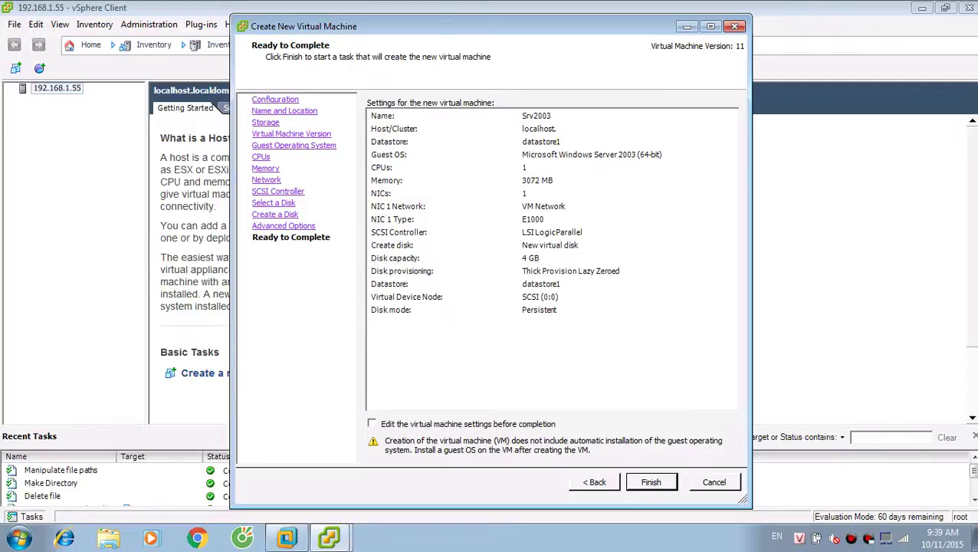
Step: Choose to edit the virtual machine settings before completion and continue to its hardware devices
{"action": "left_click", "coordinate": [372, 423]}
{"action": "key", "text": "Return"}
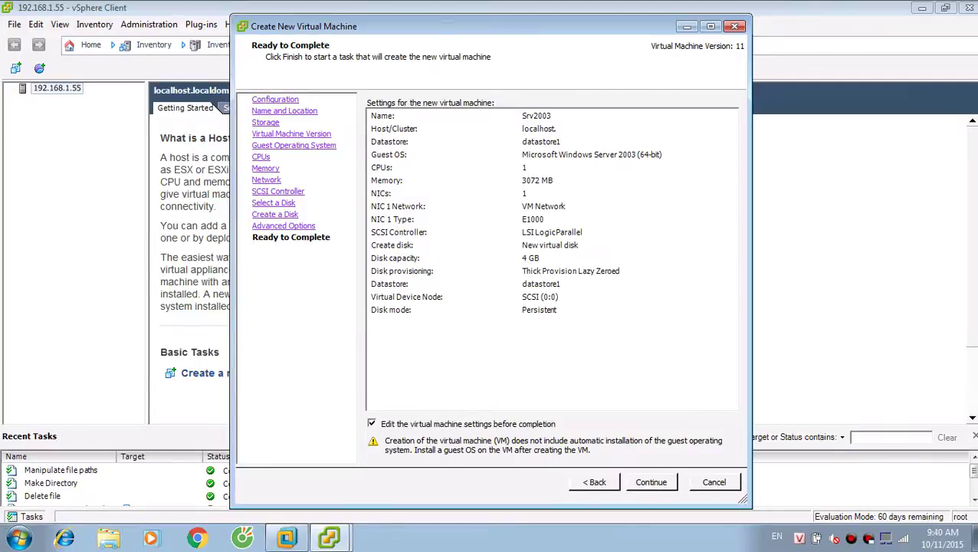
{"action": "key", "text": "Return"}
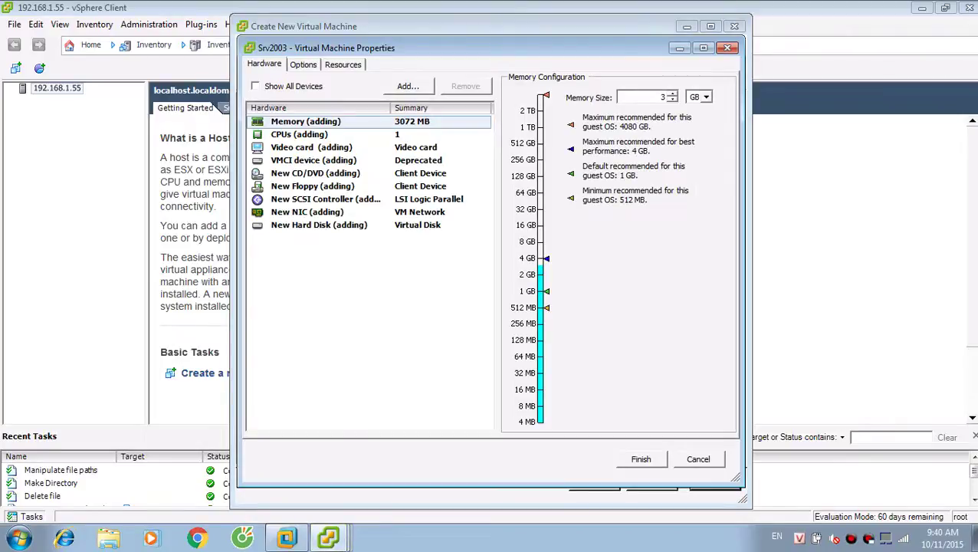
{"action": "left_click", "coordinate": [303, 64]}
{"action": "left_click", "coordinate": [264, 64]}
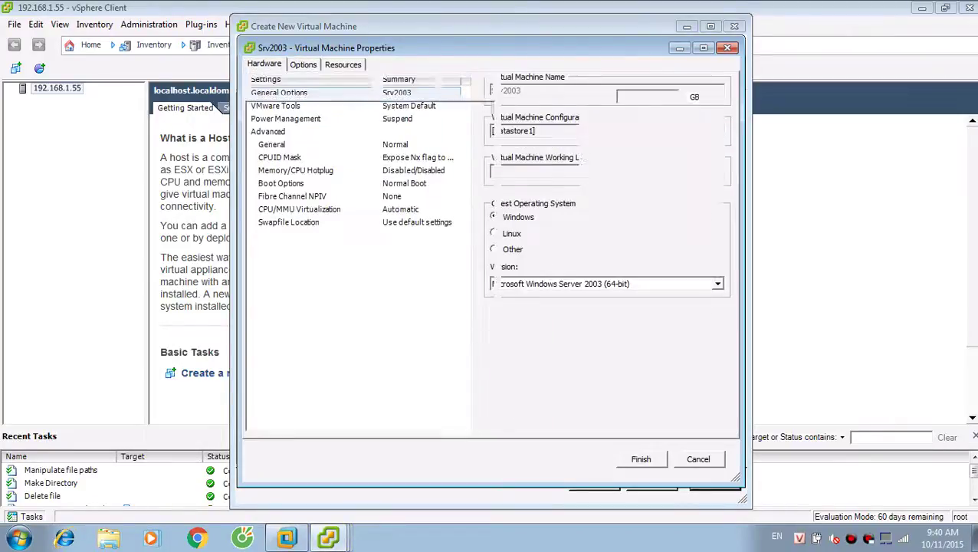
{"action": "left_click", "coordinate": [313, 185]}
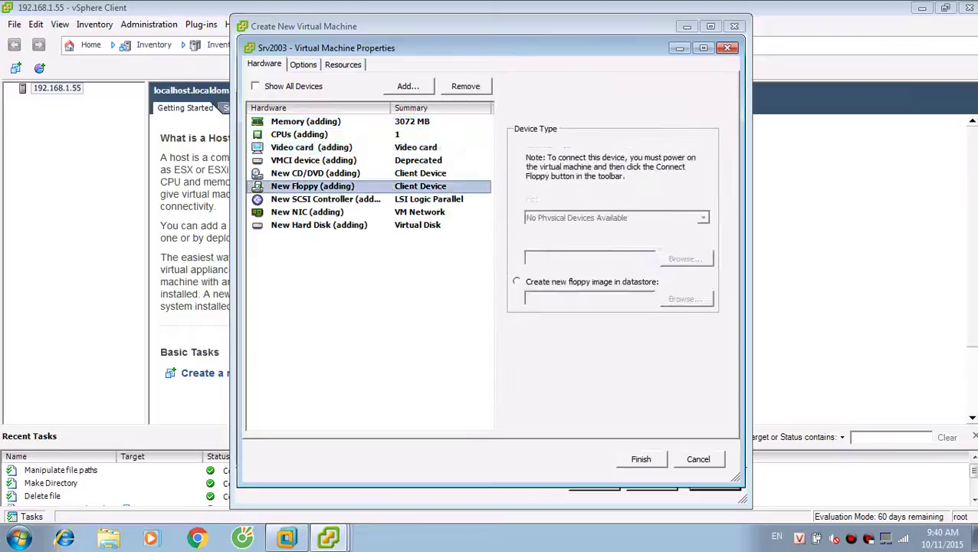
Step: Point the new CD/DVD drive to the SinhVienIT ISO in the Server2004 folder of datastore1 and finish creating the machine
{"action": "left_click", "coordinate": [315, 173]}
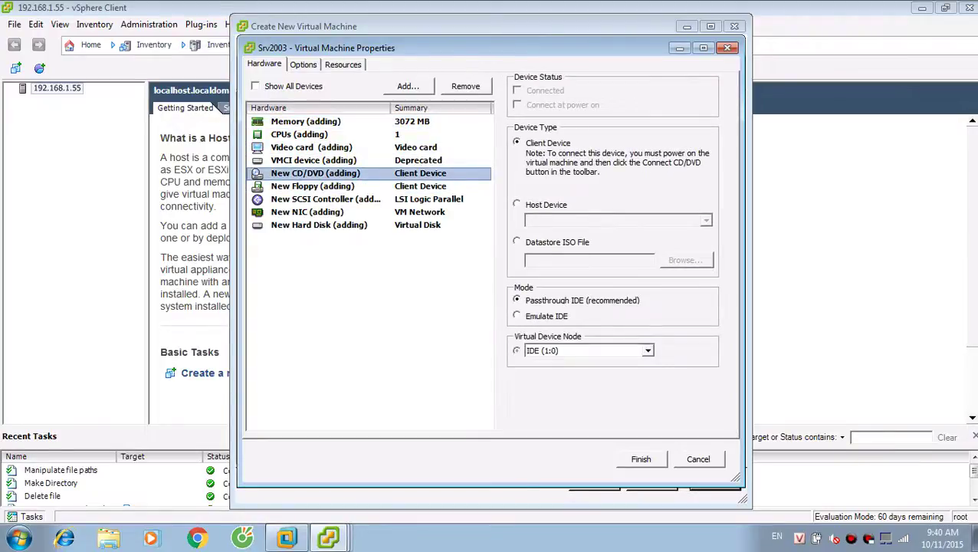
{"action": "left_click", "coordinate": [518, 241]}
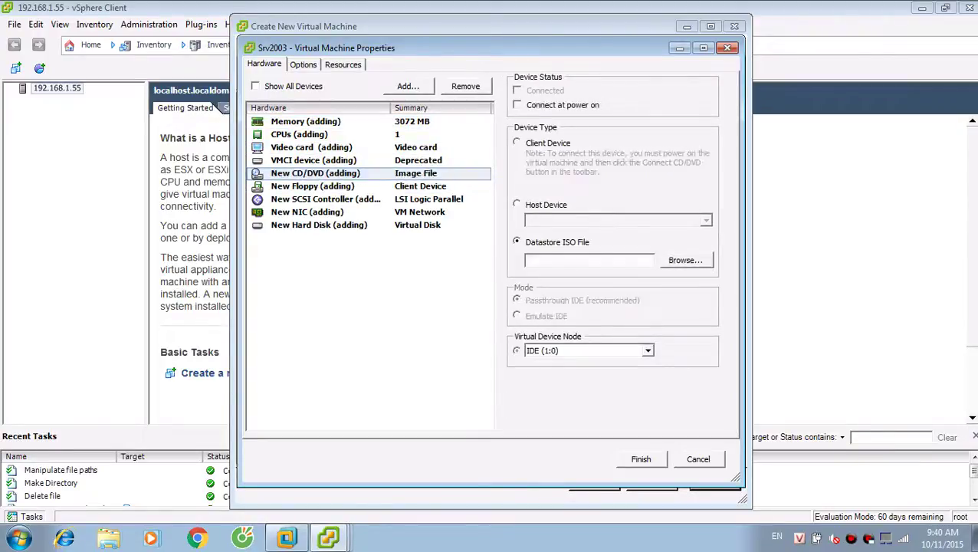
{"action": "left_click", "coordinate": [685, 260]}
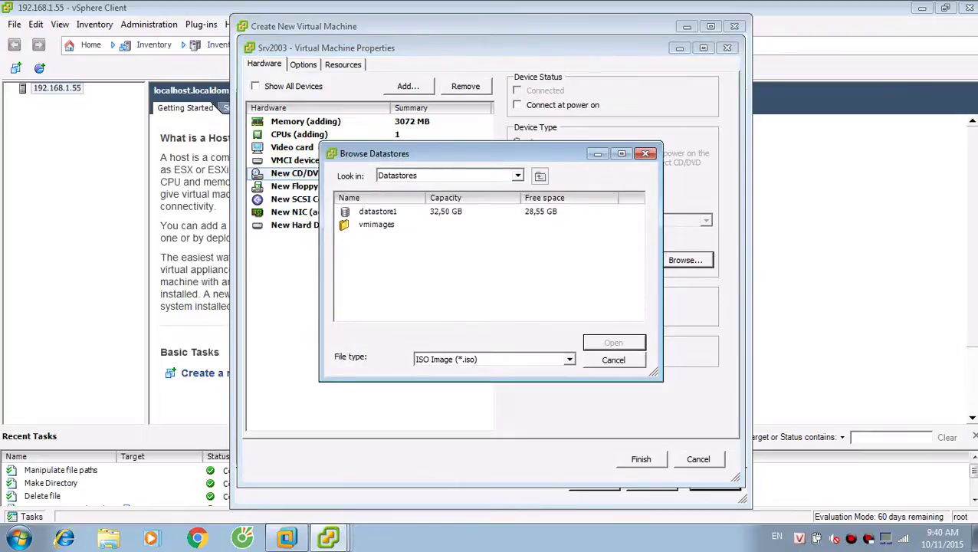
{"action": "left_click", "coordinate": [376, 224]}
{"action": "key", "text": "Return"}
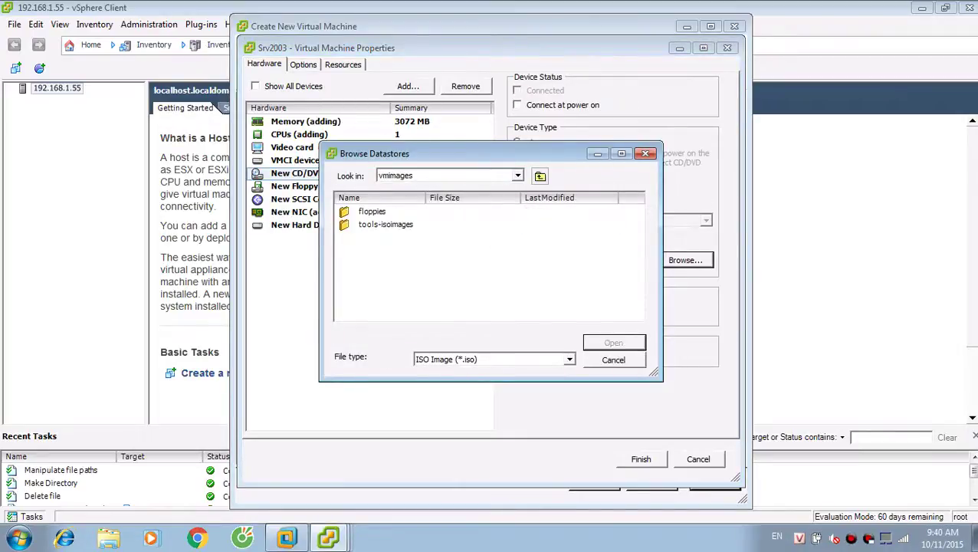
{"action": "left_click", "coordinate": [539, 176]}
{"action": "double_click", "coordinate": [377, 210]}
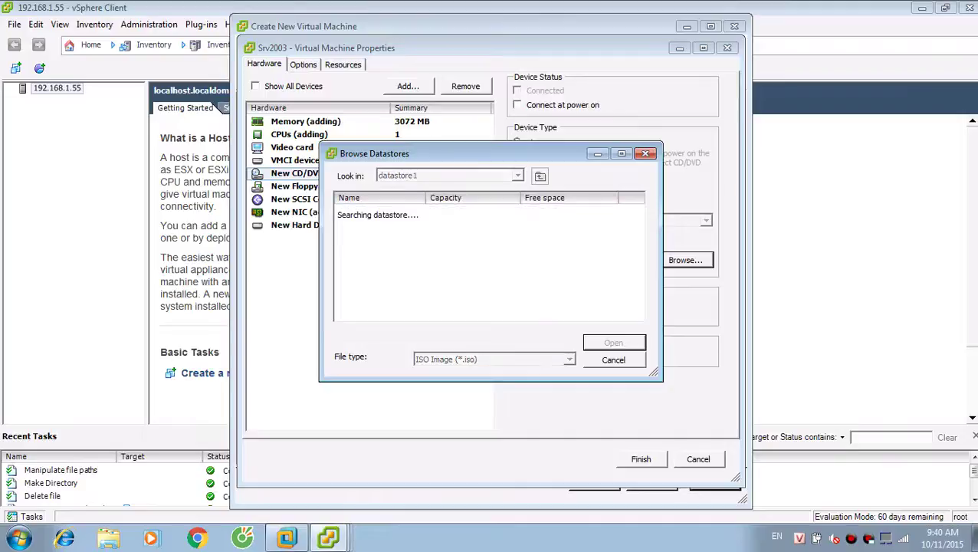
{"action": "left_click", "coordinate": [378, 224]}
{"action": "double_click", "coordinate": [379, 224]}
{"action": "double_click", "coordinate": [379, 211]}
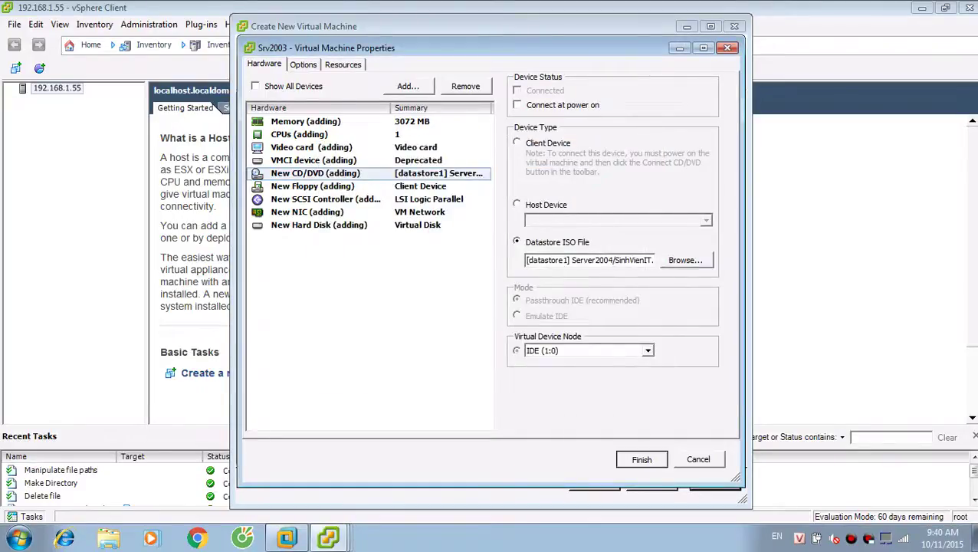
{"action": "left_click", "coordinate": [641, 459]}
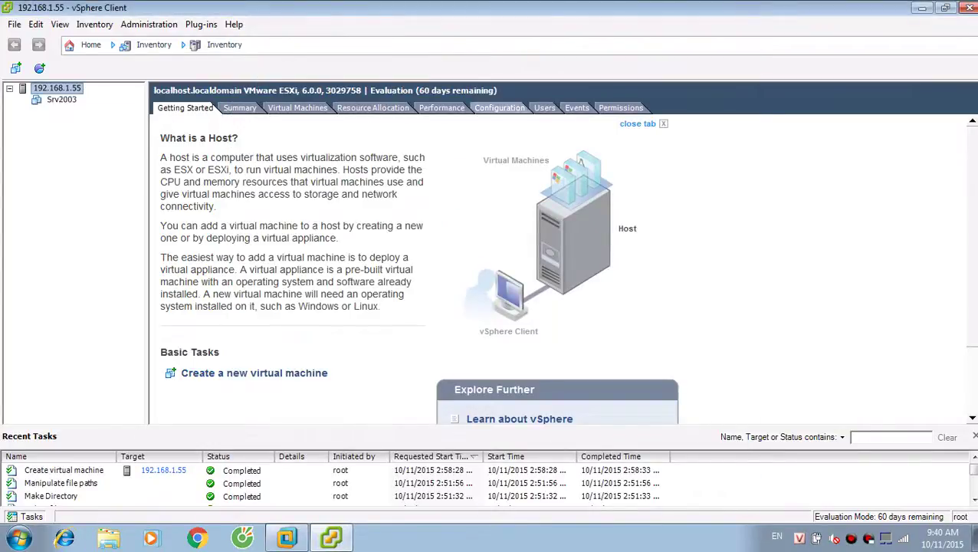
Step: Open the console of the Srv2003 virtual machine, power the machine on and direct input to its screen
{"action": "left_click", "coordinate": [62, 98]}
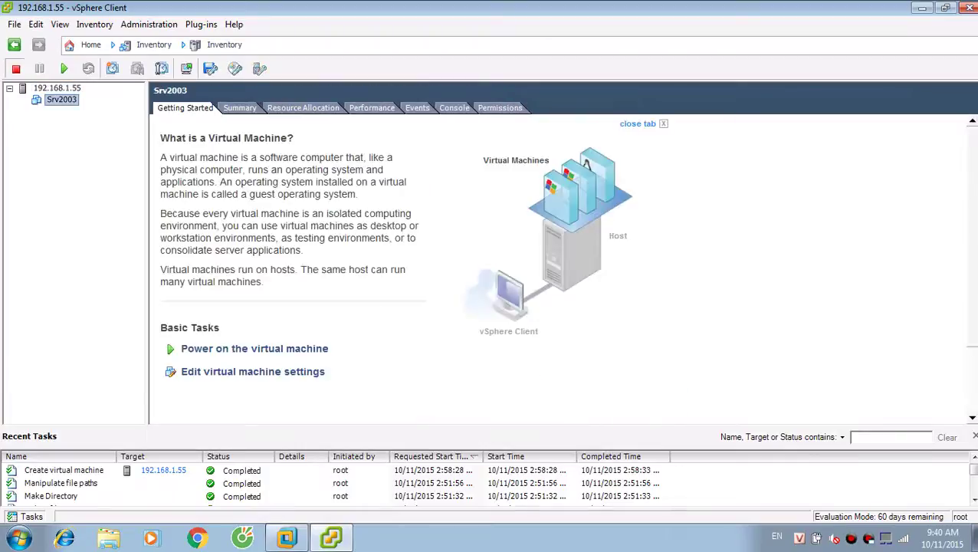
{"action": "left_click", "coordinate": [454, 107]}
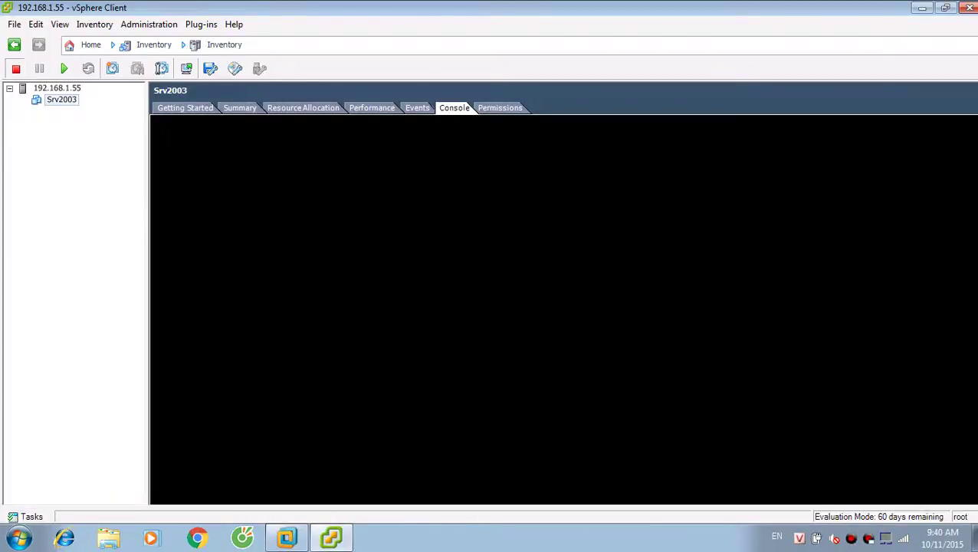
{"action": "left_click", "coordinate": [62, 100]}
{"action": "right_click", "coordinate": [66, 101]}
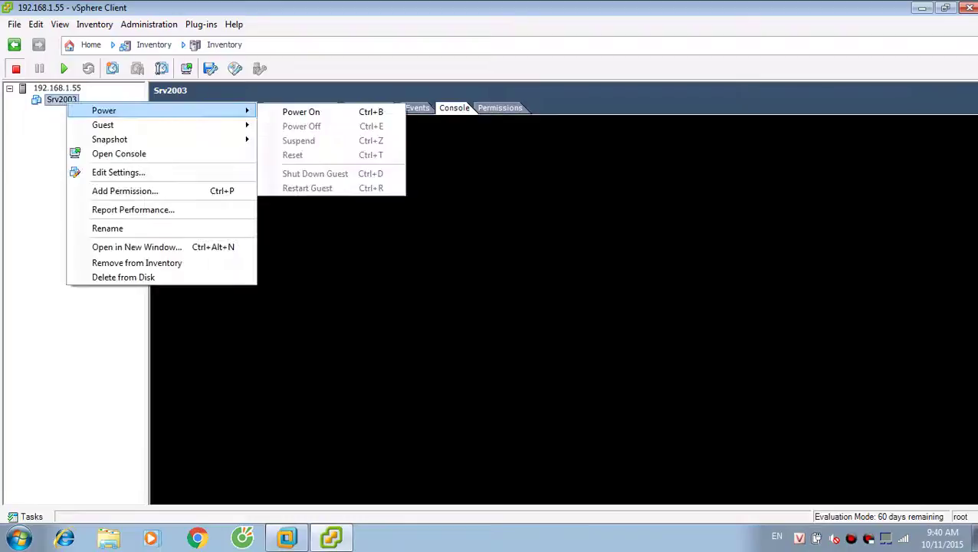
{"action": "mouse_move", "coordinate": [107, 108]}
{"action": "left_click", "coordinate": [303, 173]}
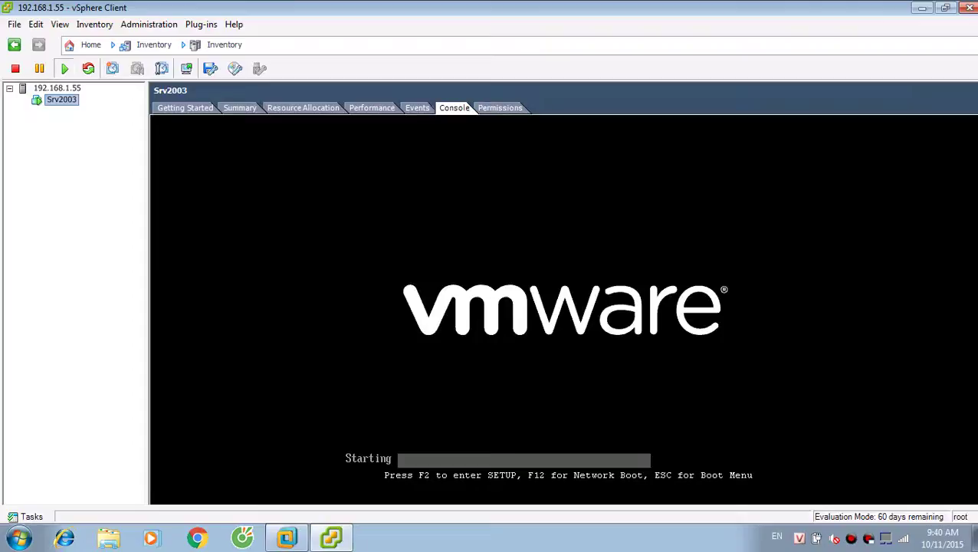
{"action": "left_click", "coordinate": [564, 309]}
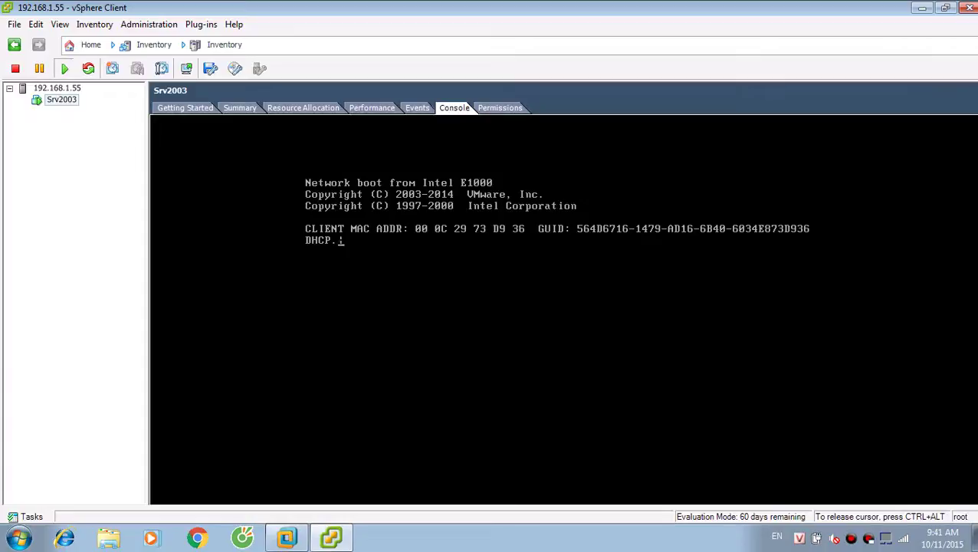
Step: Restart the Srv2003 machine and try to connect CD/DVD drive 1 to an ISO image on the local disk
{"action": "key", "text": "ctrl+alt"}
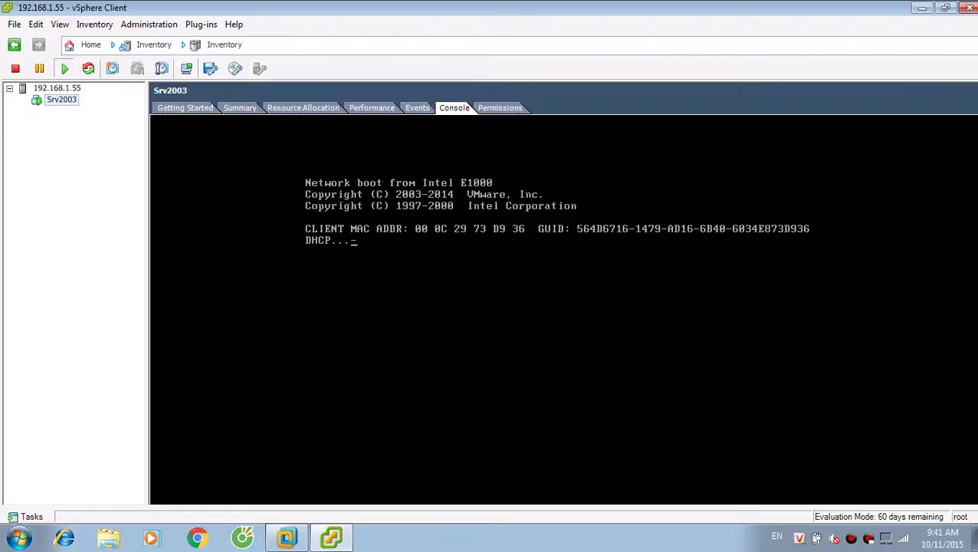
{"action": "left_click", "coordinate": [235, 68]}
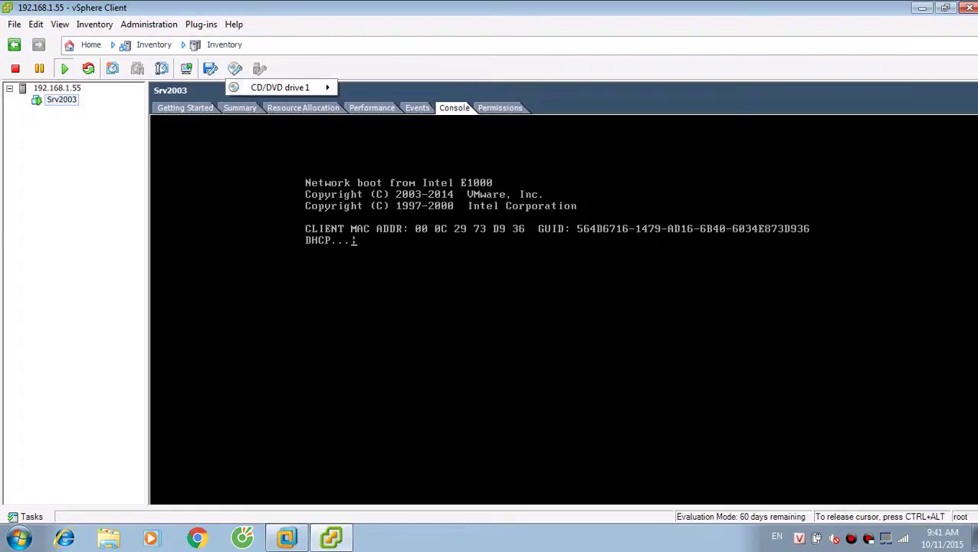
{"action": "key", "text": "ctrl+alt+Delete"}
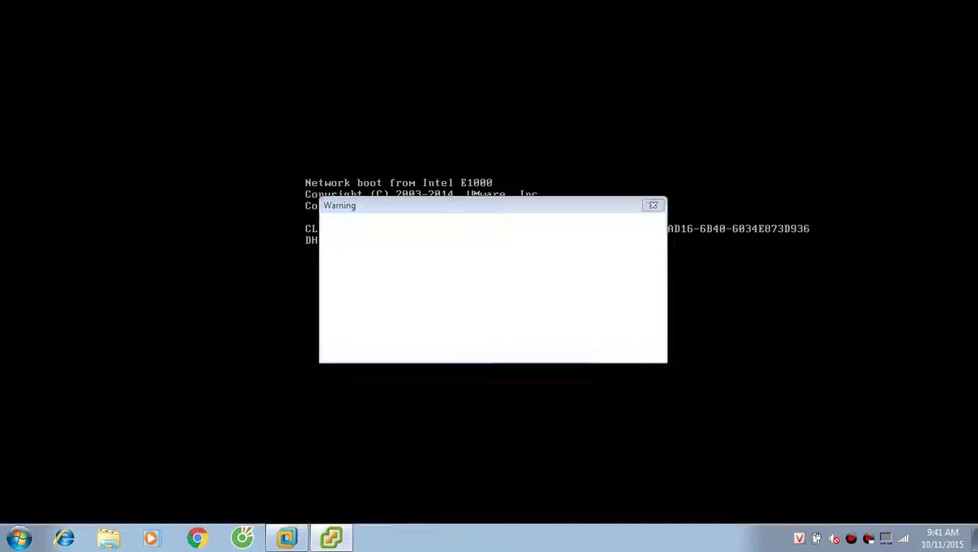
{"action": "key", "text": "Return"}
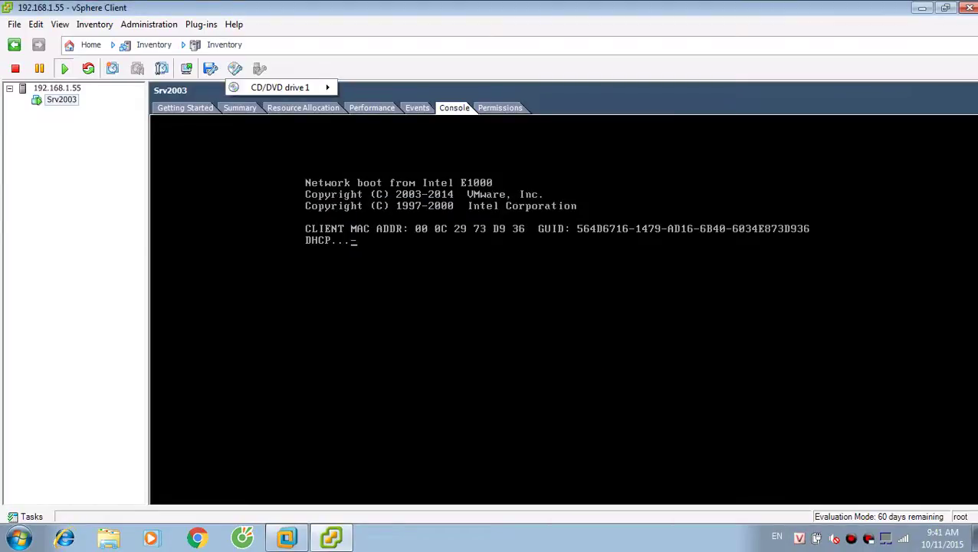
{"action": "key", "text": "ctrl+alt+Insert"}
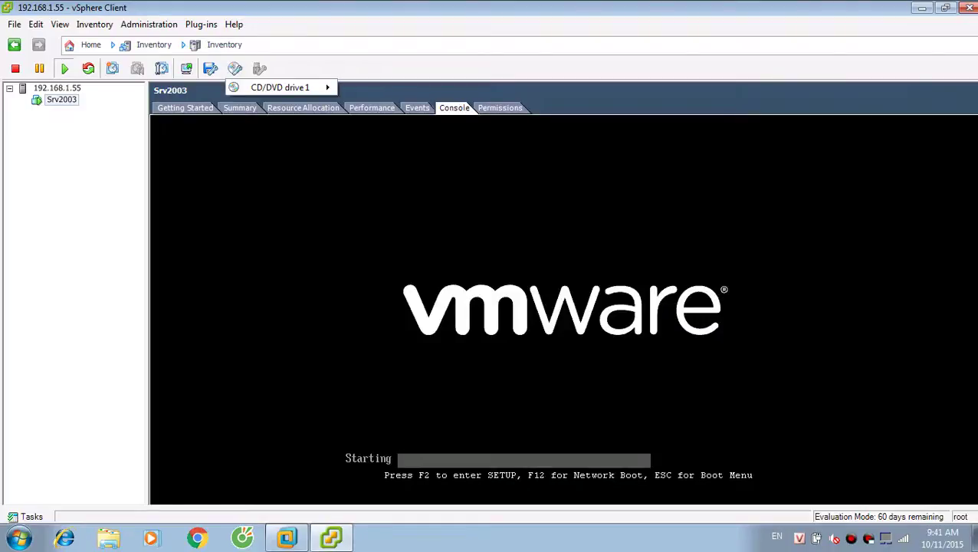
{"action": "mouse_move", "coordinate": [281, 86]}
{"action": "left_click", "coordinate": [414, 122]}
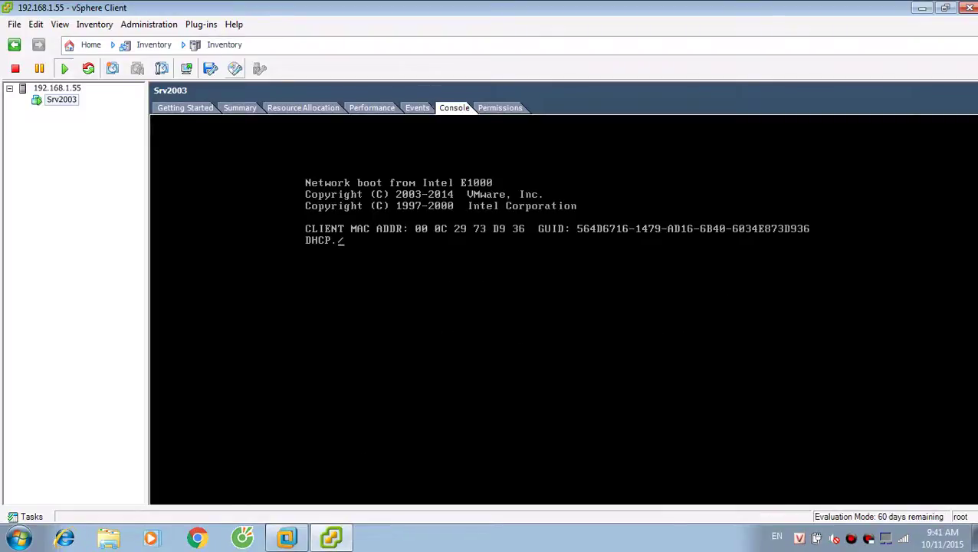
Step: Connect CD/DVD drive 1 of the running machine to the SinhVienIT ISO image in the datastore's Server2004 folder
{"action": "left_click", "coordinate": [234, 68]}
{"action": "mouse_move", "coordinate": [280, 88]}
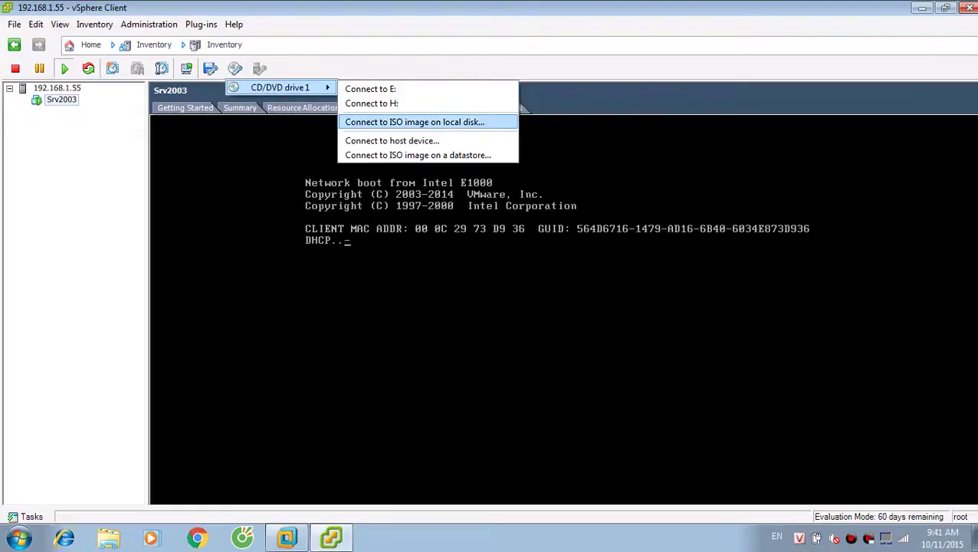
{"action": "left_click", "coordinate": [418, 155]}
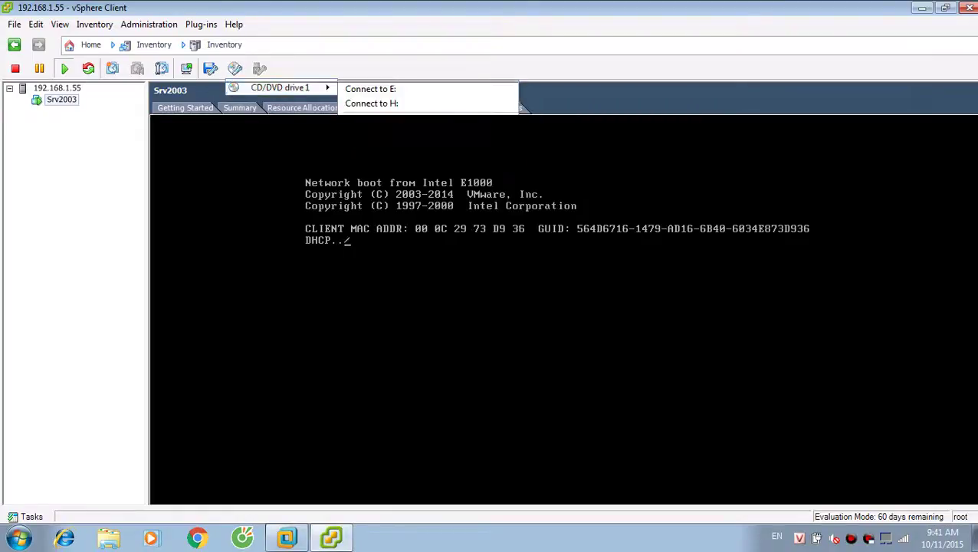
{"action": "left_click", "coordinate": [388, 212]}
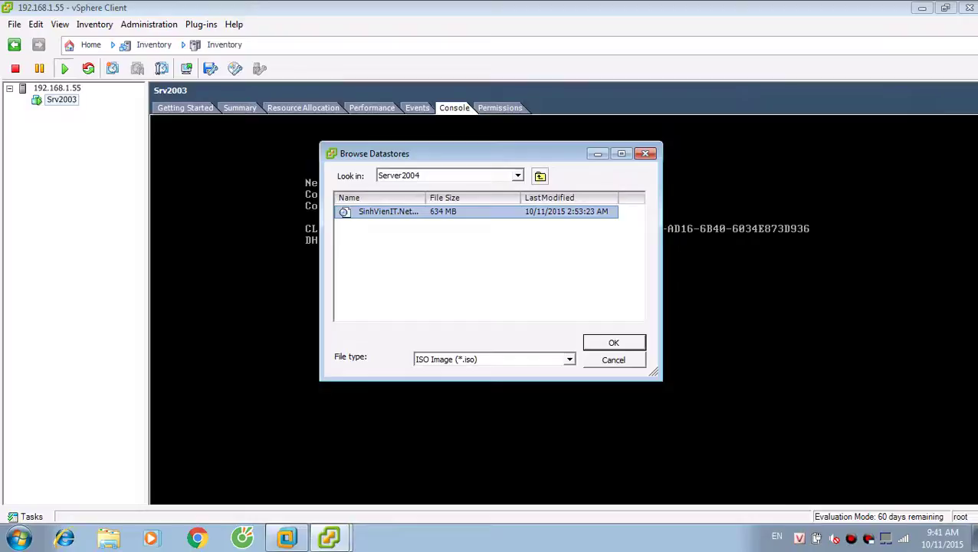
{"action": "left_click", "coordinate": [613, 343]}
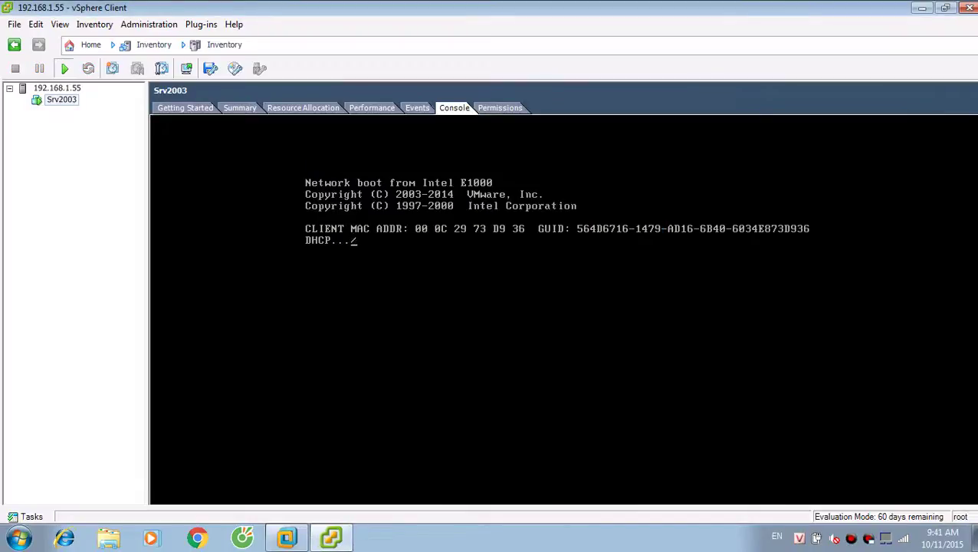
Step: Restart the virtual machine from the ISO and choose option B, Windows Server 2003 Standard Edition with Service Pack 1, to start its setup
{"action": "key", "text": "ctrl+alt+Delete"}
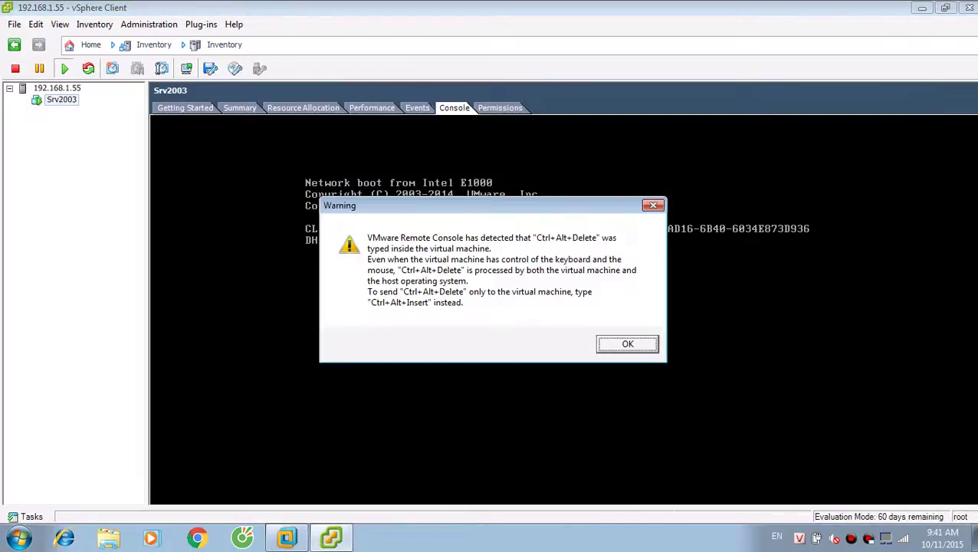
{"action": "key", "text": "Return"}
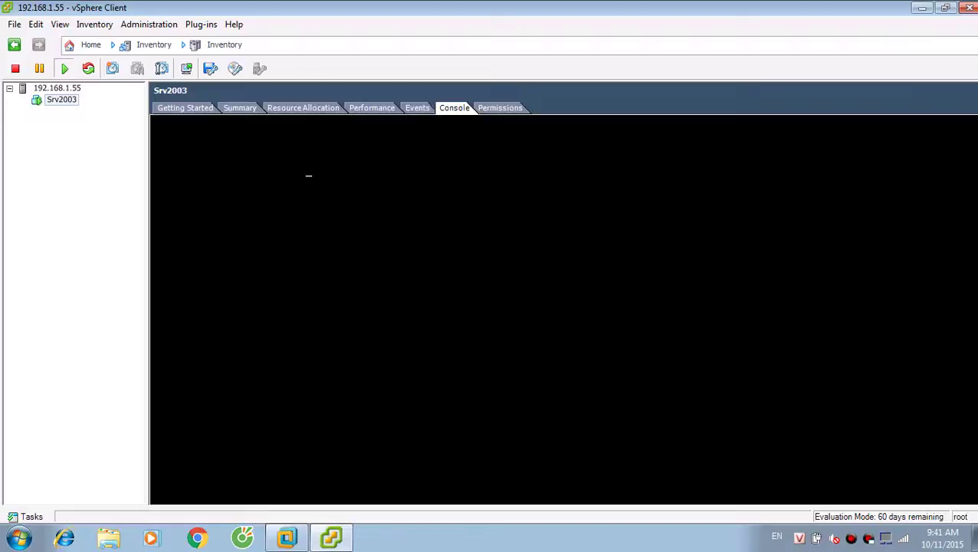
{"action": "type", "text": "B"}
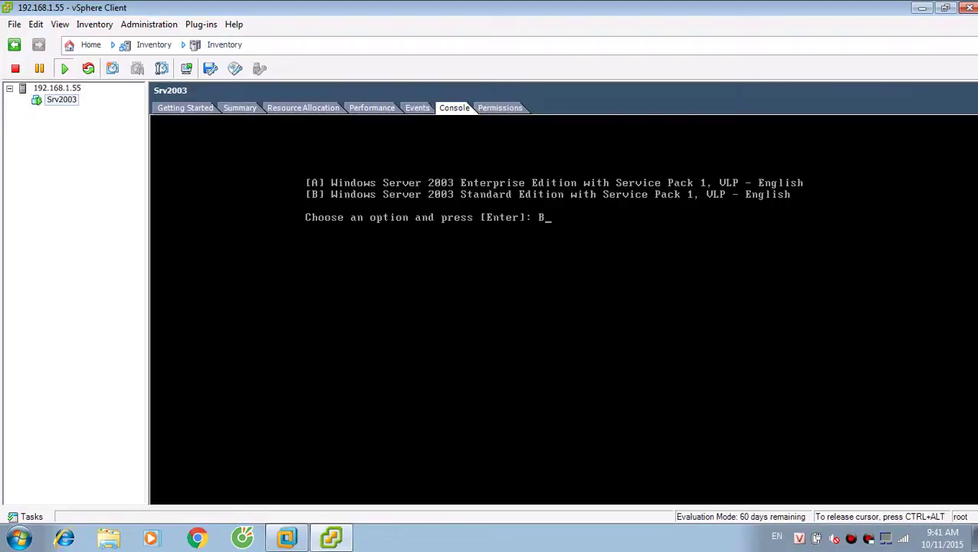
{"action": "key", "text": "Return"}
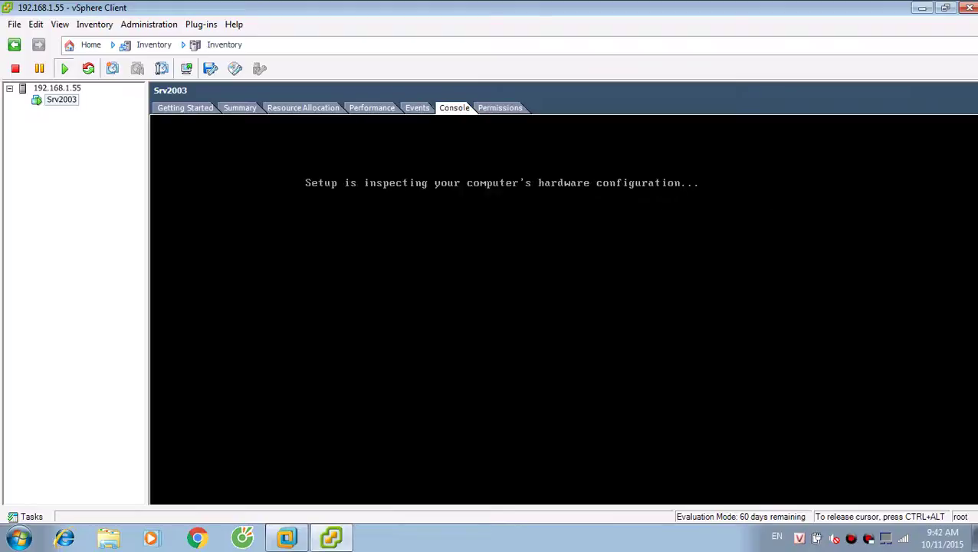